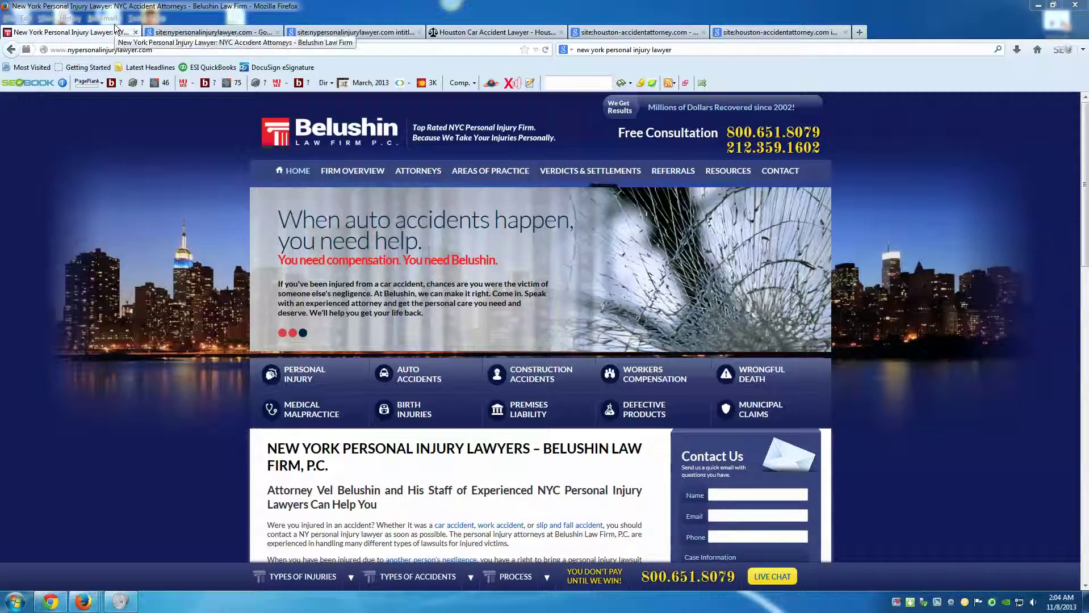
# Step: Search Google for "new york personal injury lawyer" in a new tab and examine the perecman.com result's description
pyautogui.click(859, 32)
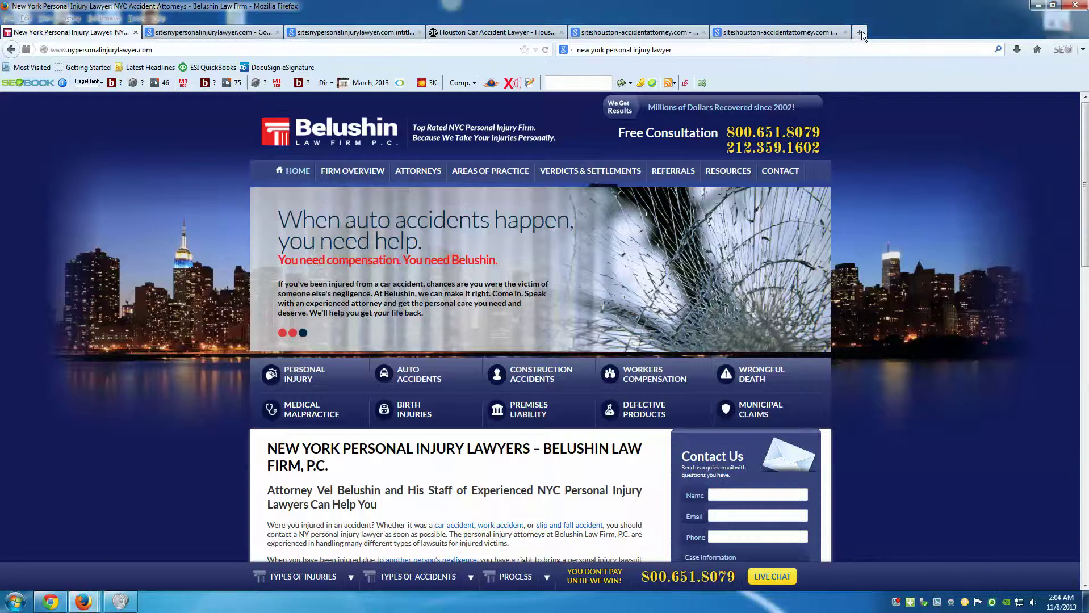
pyautogui.press('Return')
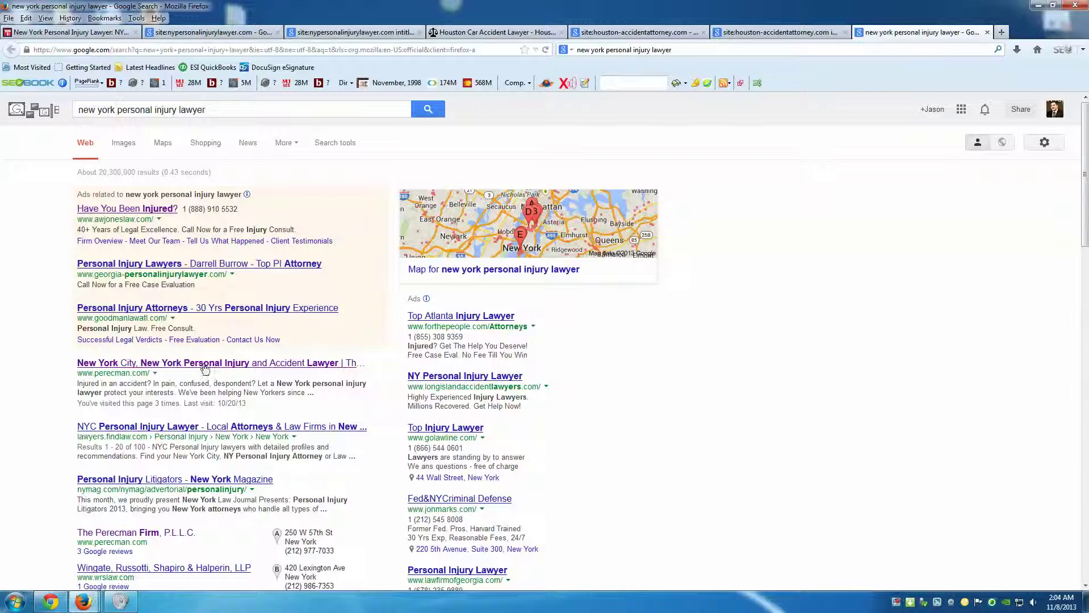
pyautogui.moveTo(321, 397); pyautogui.dragTo(78, 384)
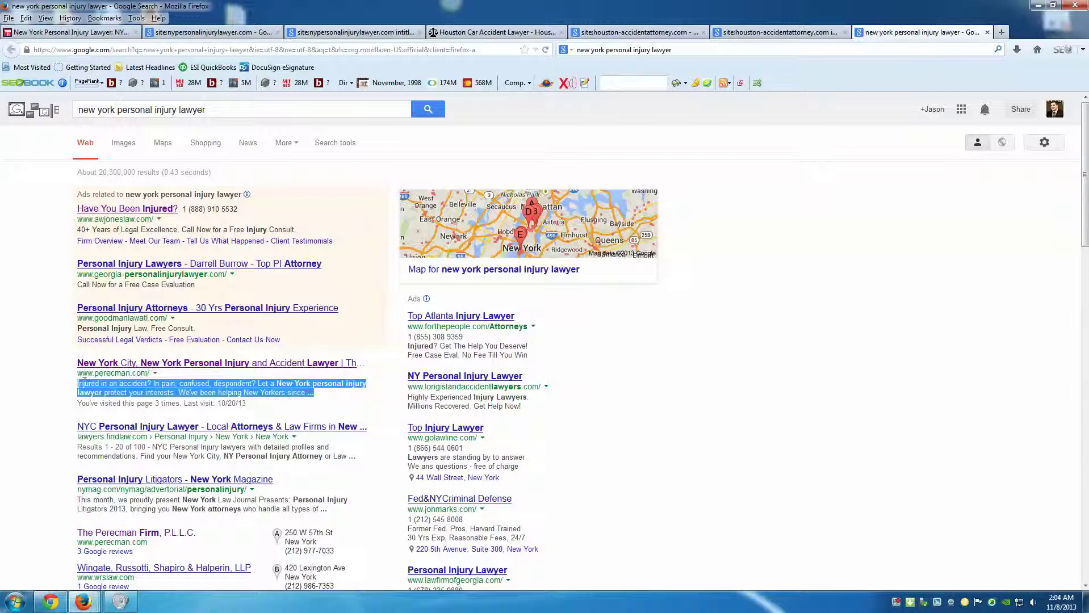
pyautogui.click(286, 393)
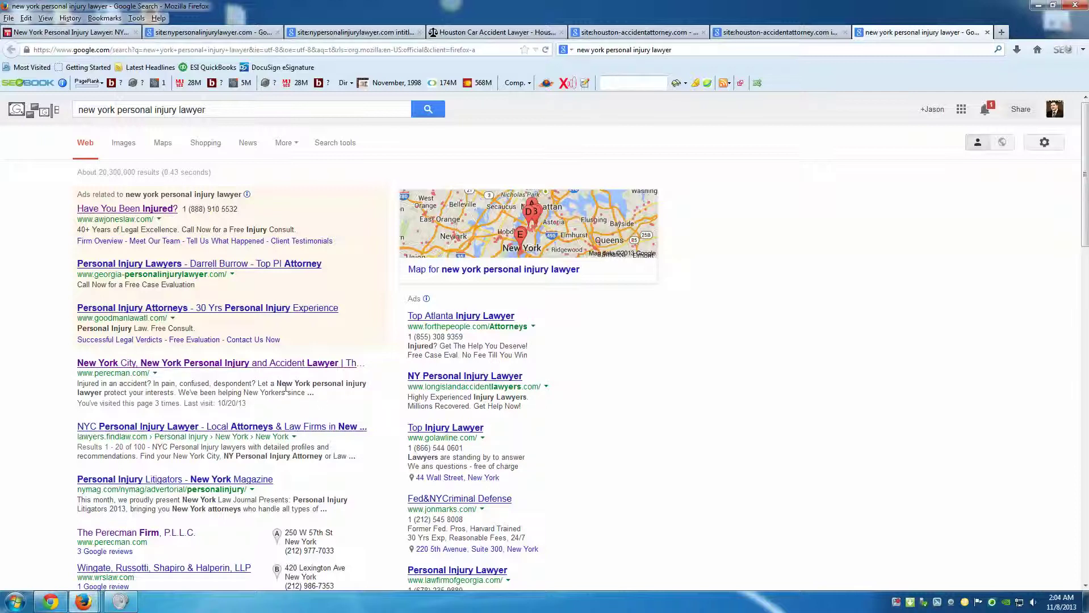
# Step: Return to the nypersonalinjurylawyer.com home page and examine its main heading and introductory text
pyautogui.click(106, 36)
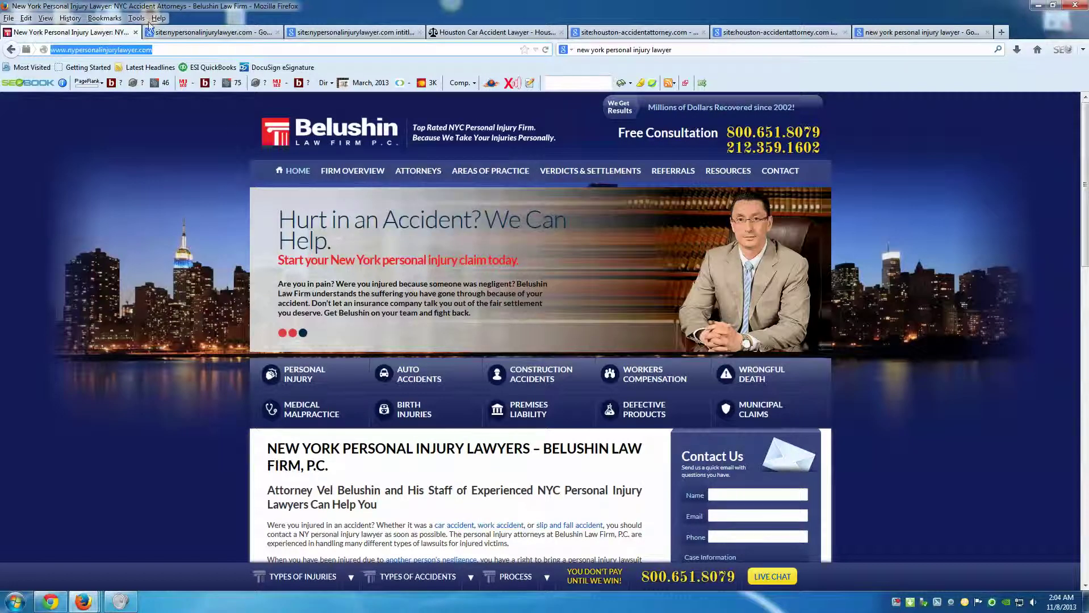
pyautogui.scroll(-2, 300, 386)
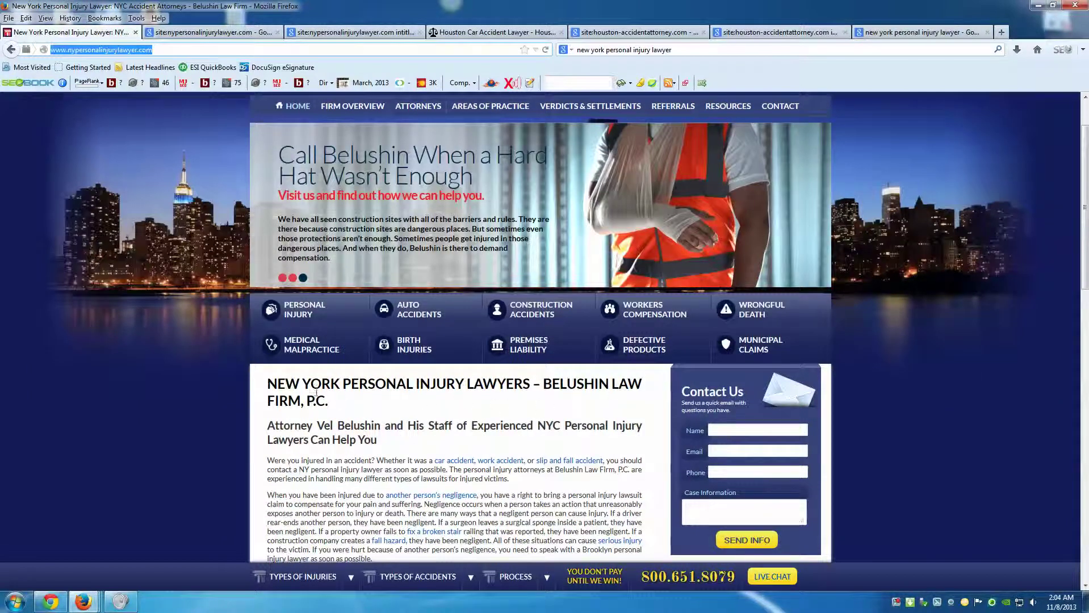
pyautogui.moveTo(331, 400); pyautogui.dragTo(278, 385)
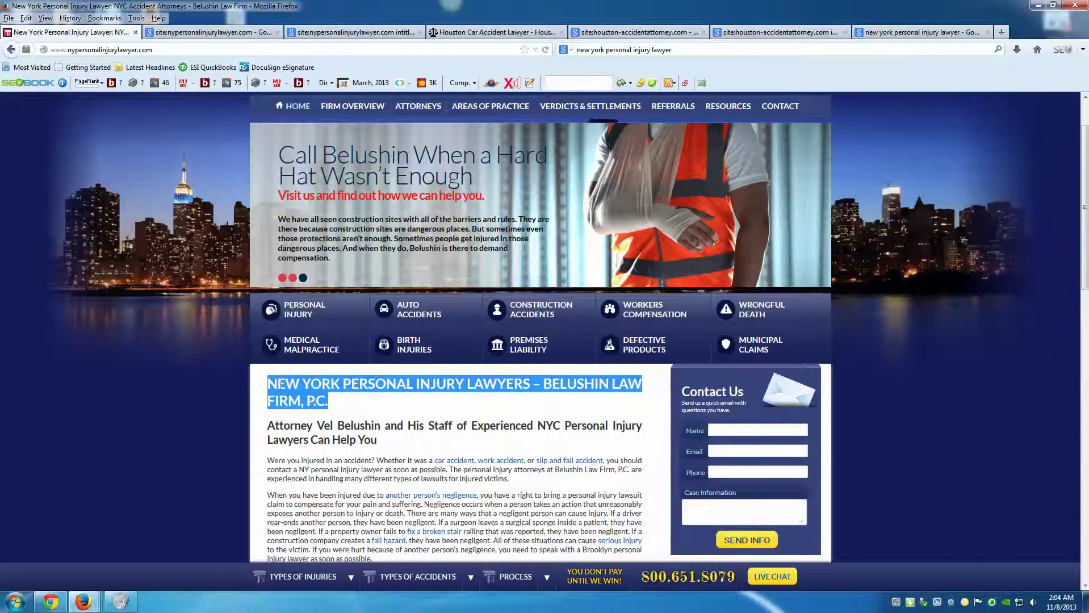
pyautogui.click(357, 401)
pyautogui.scroll(-2, 374, 401)
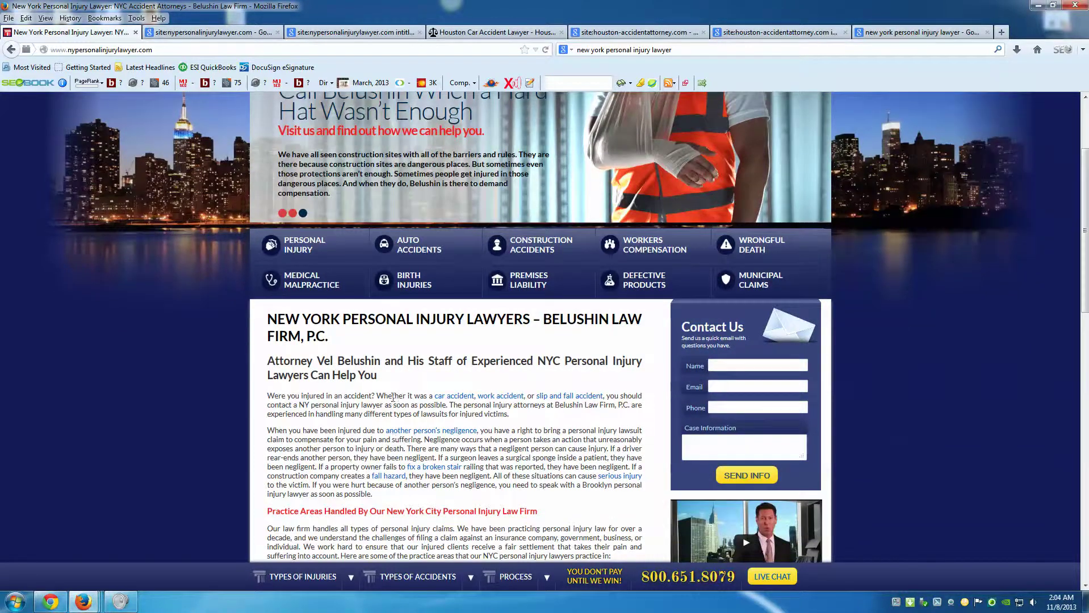
pyautogui.scroll(4, 393, 398)
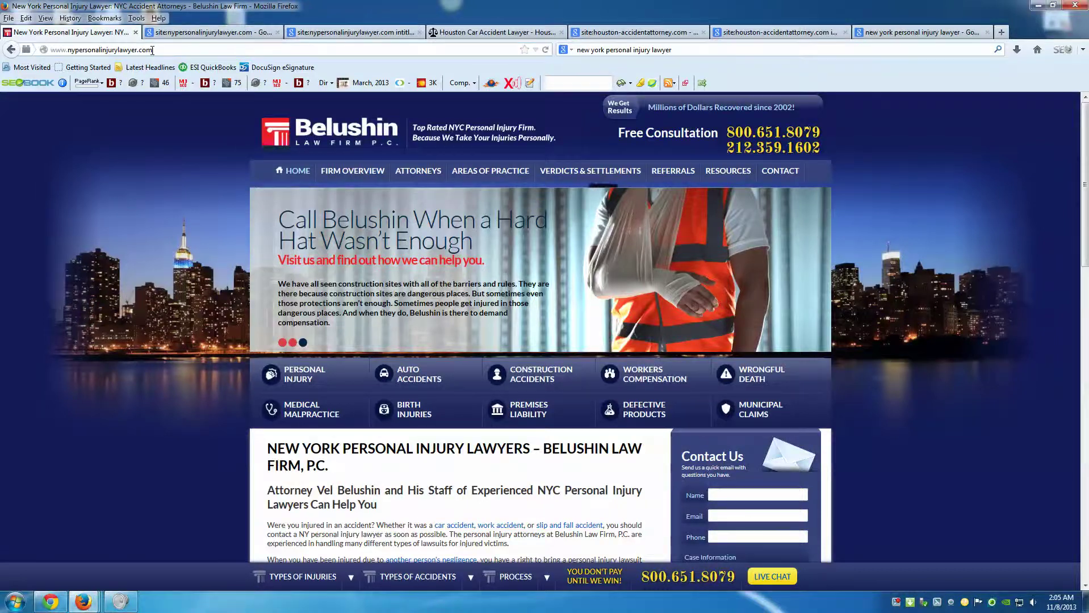
# Step: Review the Google results for site:nypersonalinjurylawyer.com and highlight the home page's URL in the listing
pyautogui.click(210, 32)
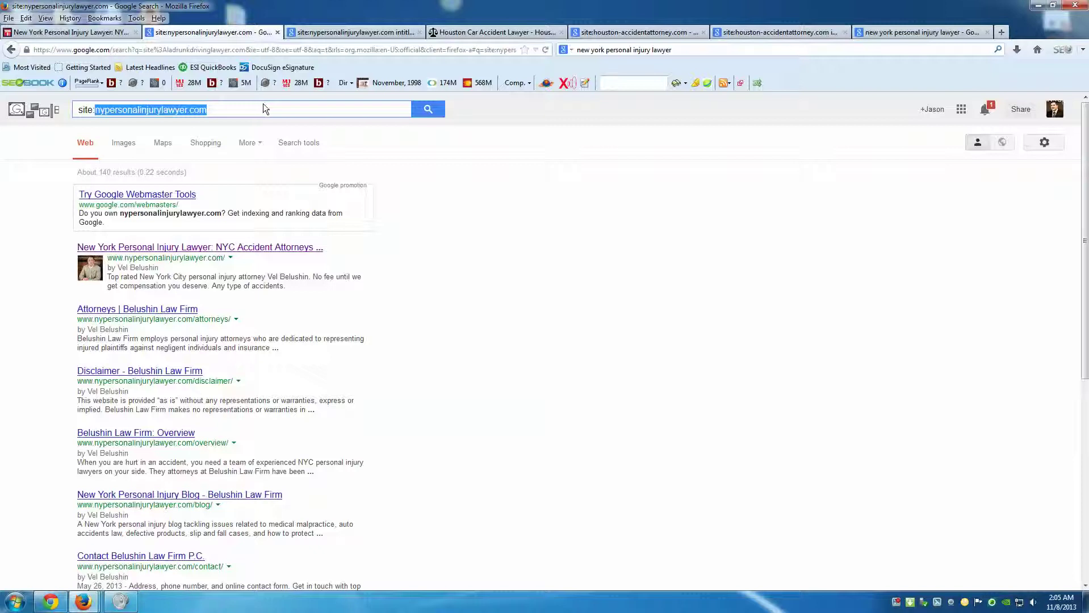
pyautogui.click(97, 113)
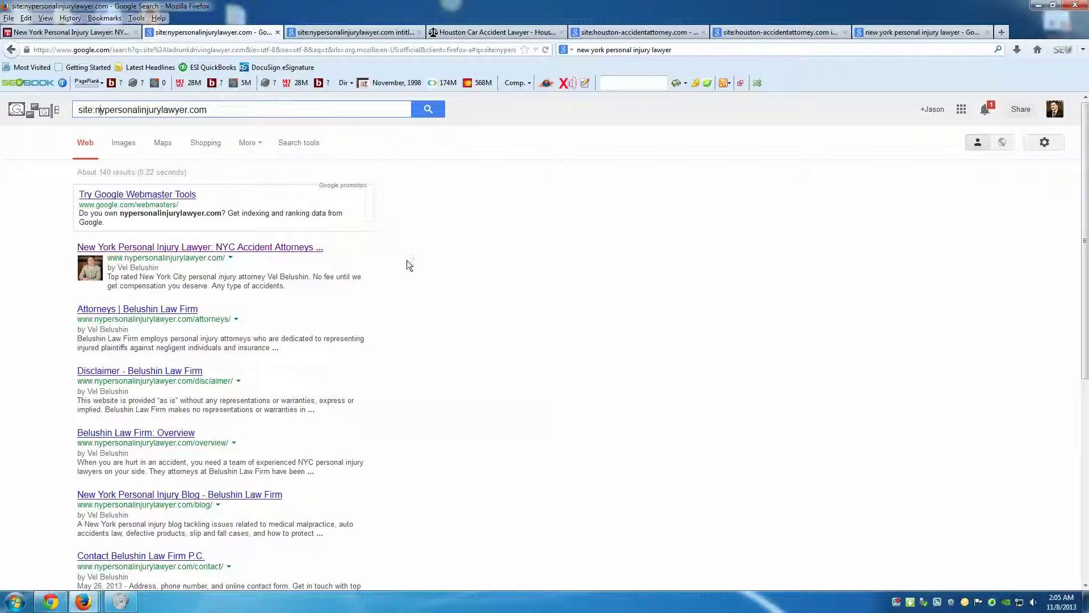
pyautogui.scroll(-2, 394, 273)
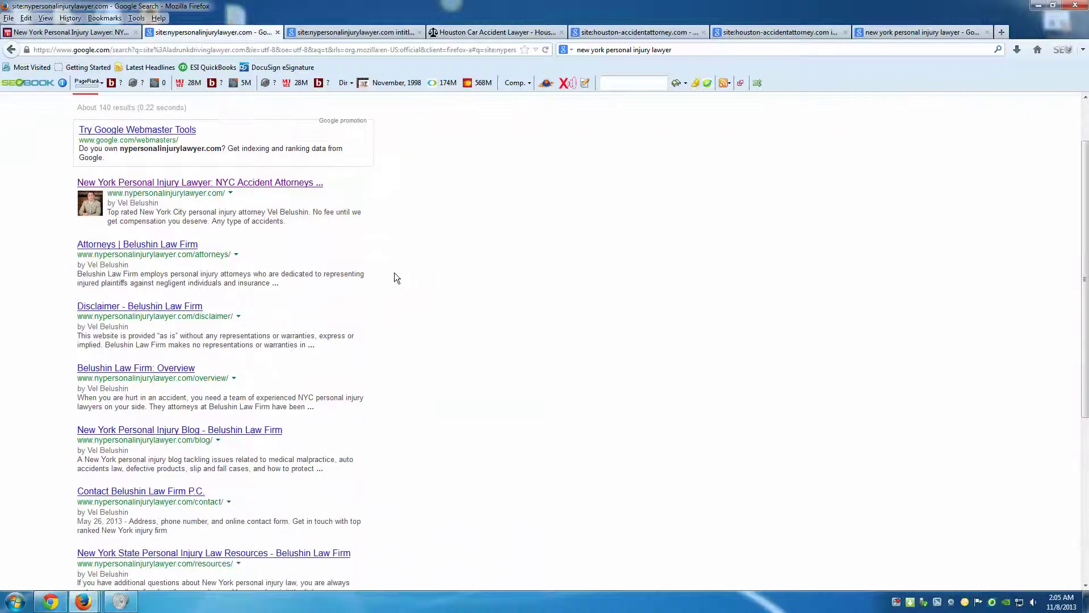
pyautogui.scroll(-4, 394, 272)
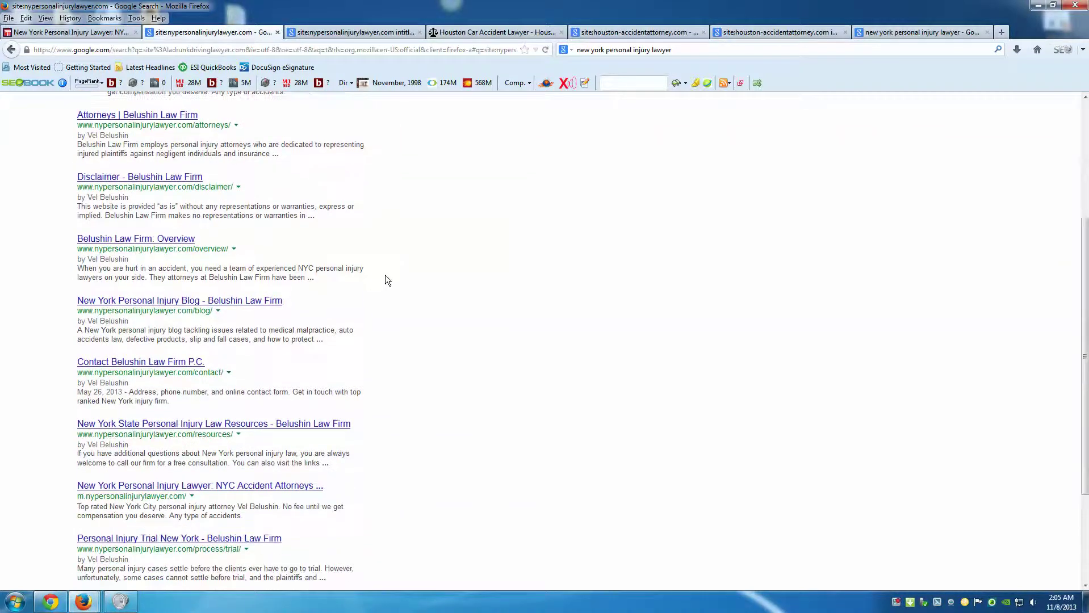
pyautogui.scroll(6, 385, 274)
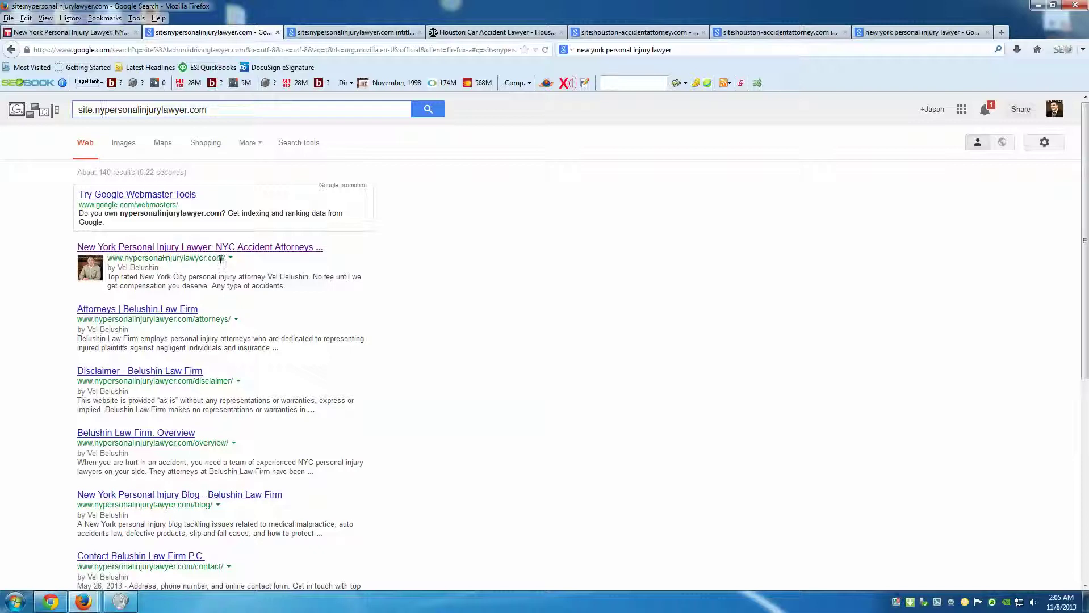
pyautogui.moveTo(226, 258); pyautogui.dragTo(110, 258)
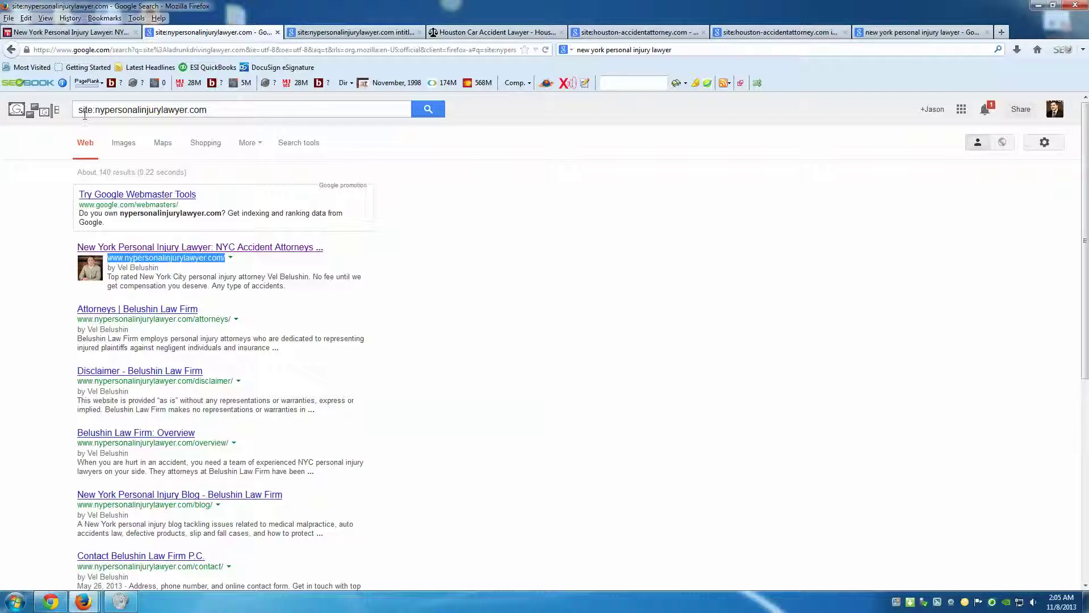
# Step: Examine the Google results for site:nypersonalinjurylawyer.com intitle:"new york personal injury lawyer", comparing the page titles and URLs
pyautogui.click(332, 33)
pyautogui.scroll(1, 402, 163)
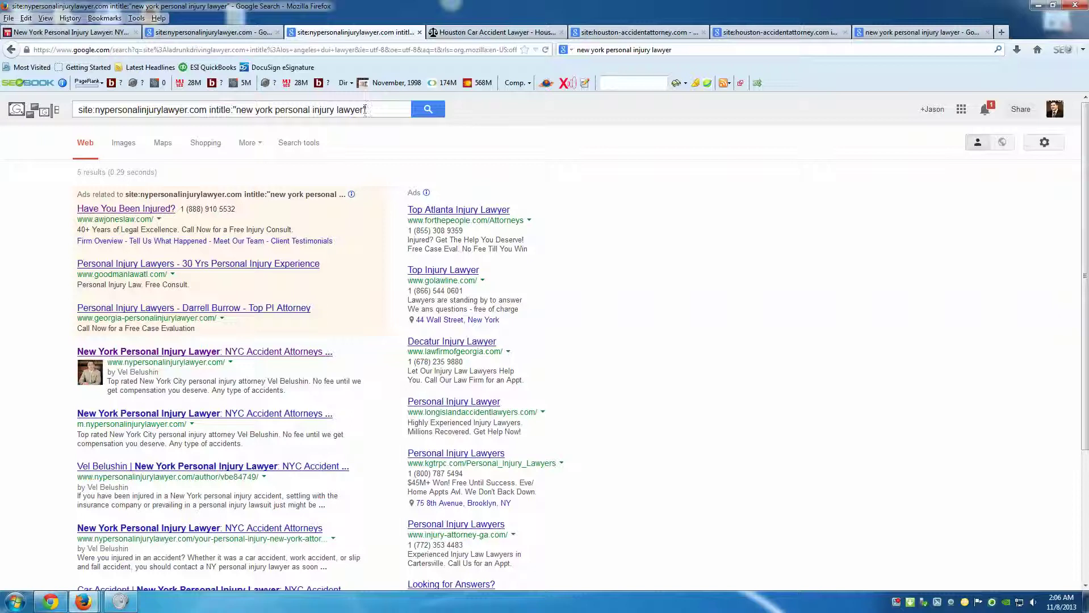
pyautogui.click(235, 120)
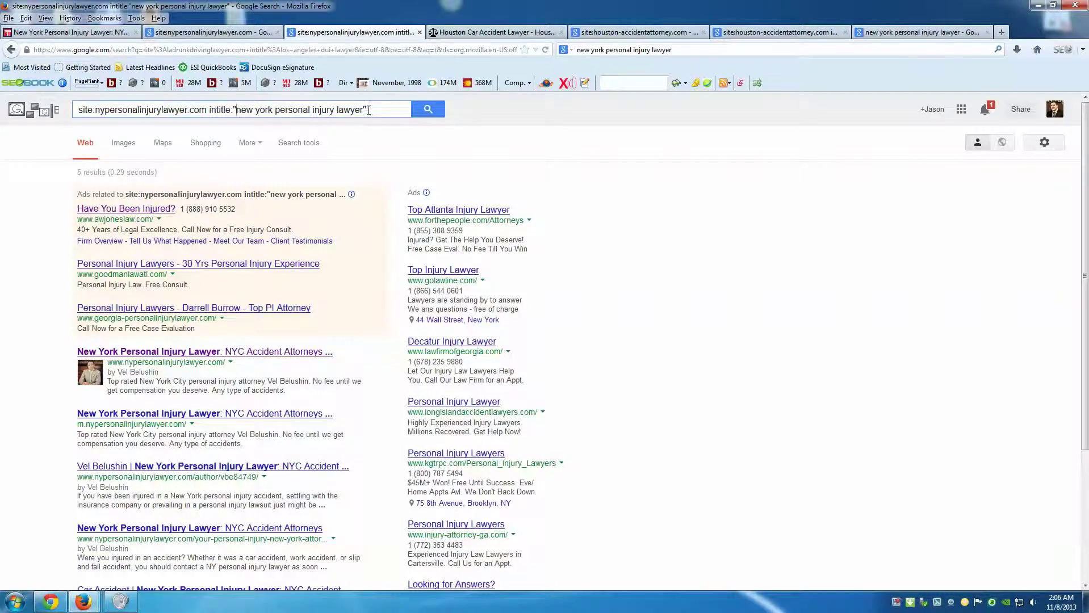
pyautogui.scroll(-2, 230, 204)
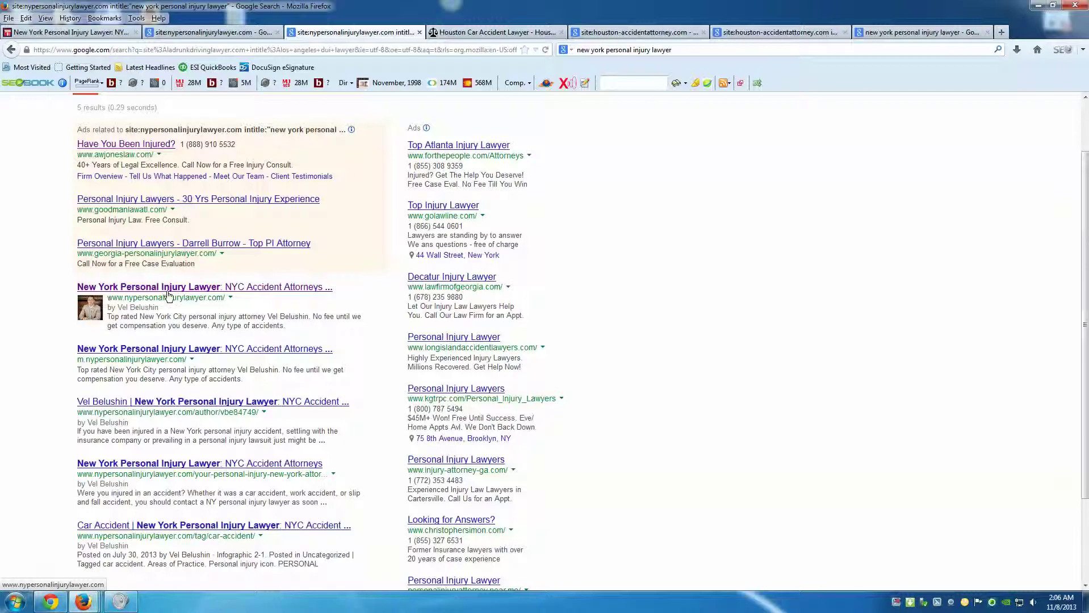
pyautogui.scroll(2, 168, 295)
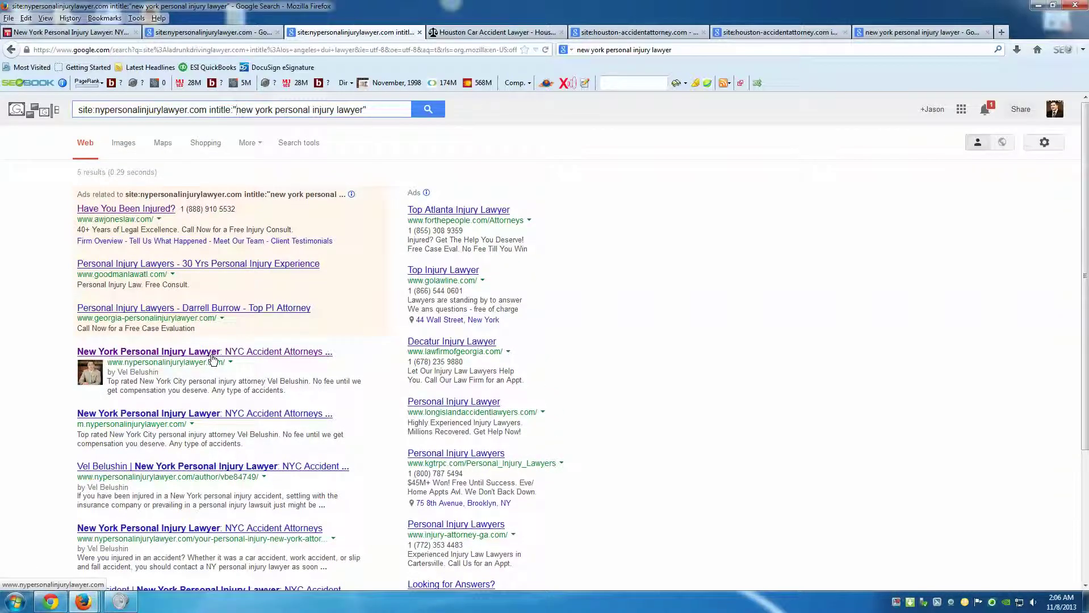
pyautogui.scroll(-2, 241, 293)
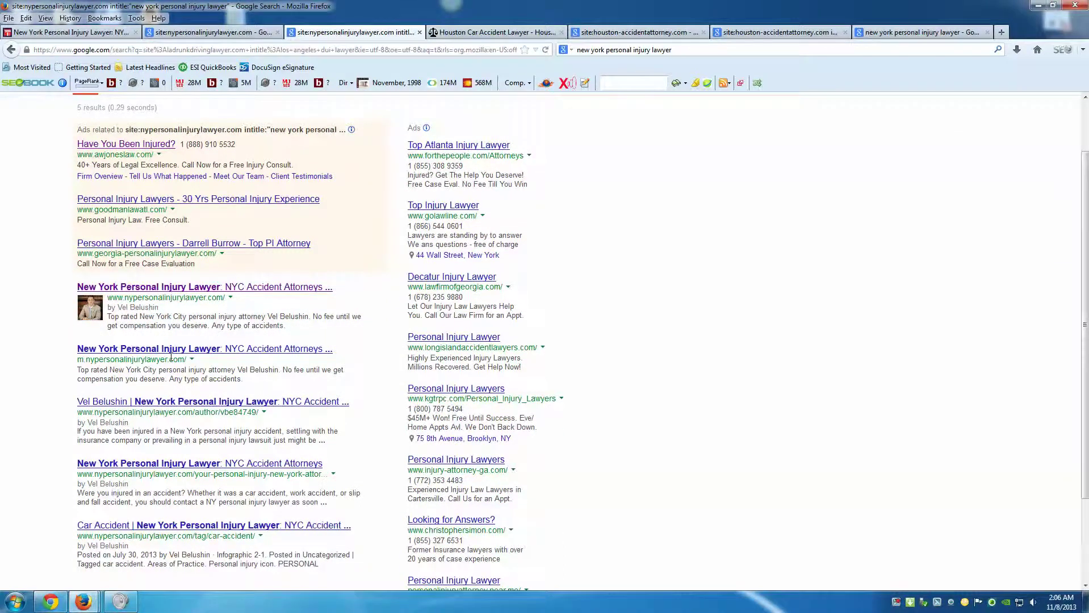
pyautogui.scroll(-2, 186, 360)
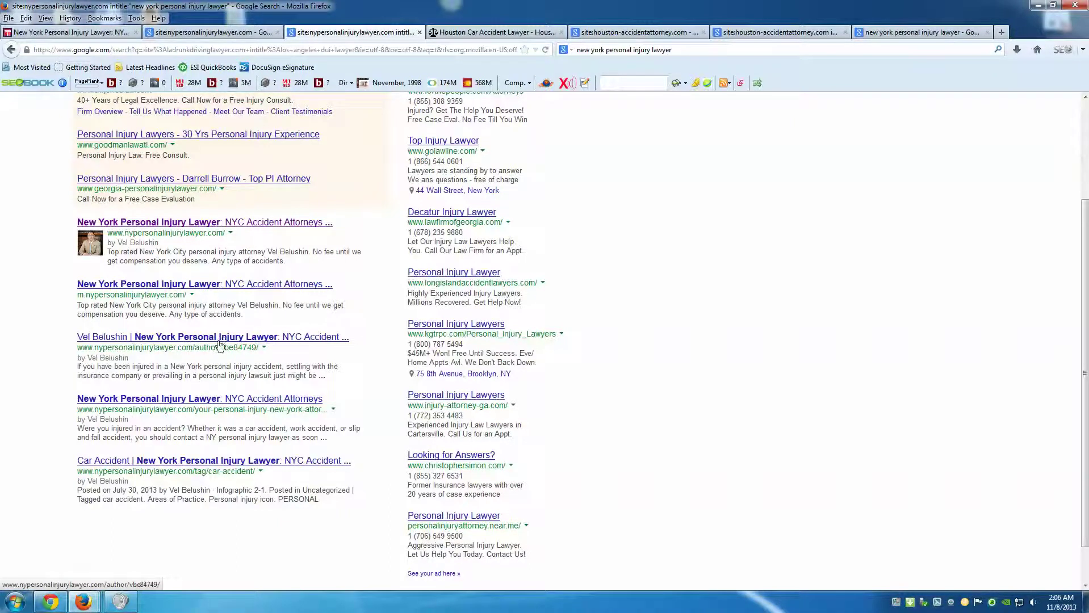
pyautogui.scroll(-1, 158, 363)
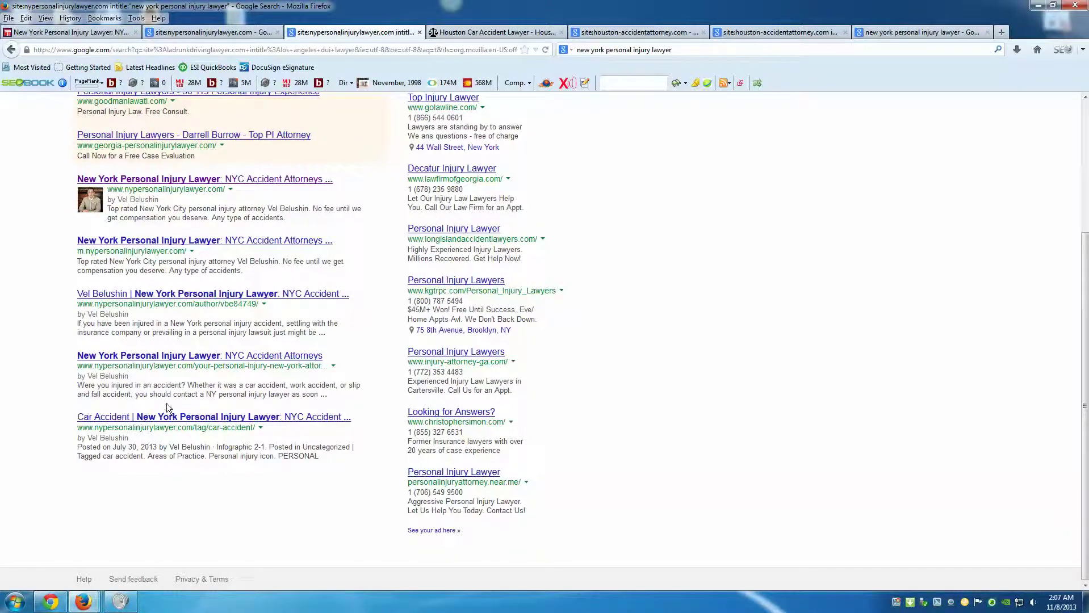
pyautogui.scroll(2, 180, 284)
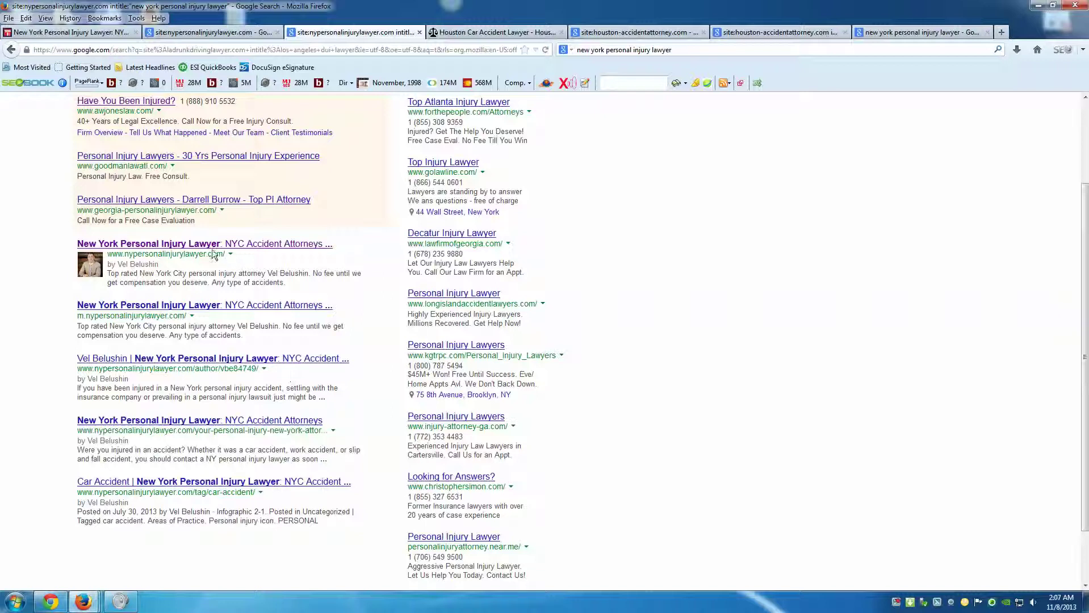
# Step: View the houston-accidentattorney.com home page and its indexed pages in the site:houston-accidentattorney.com results
pyautogui.click(477, 32)
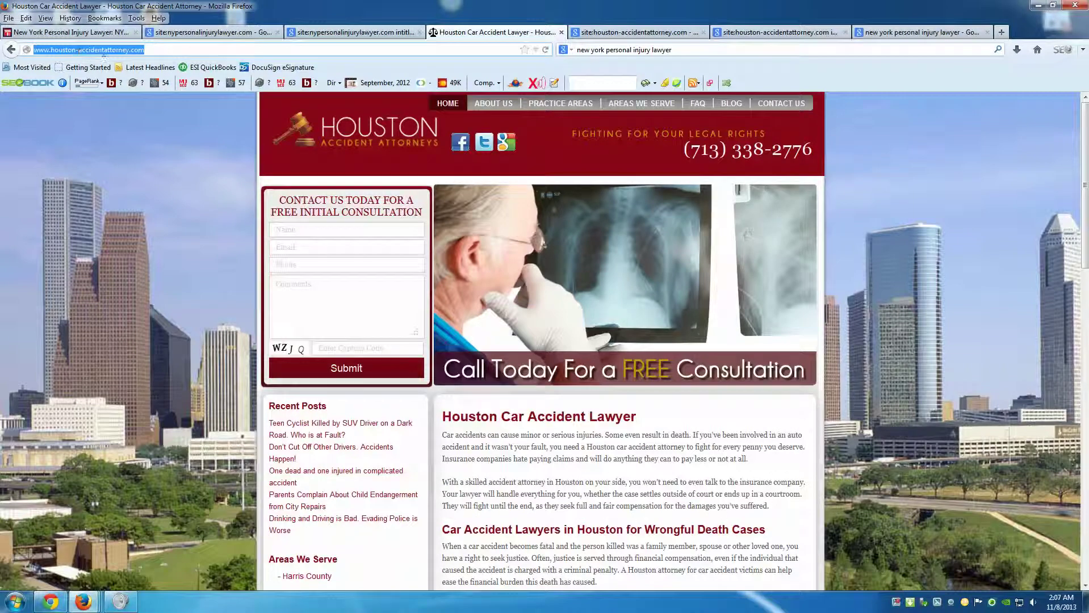
pyautogui.click(654, 33)
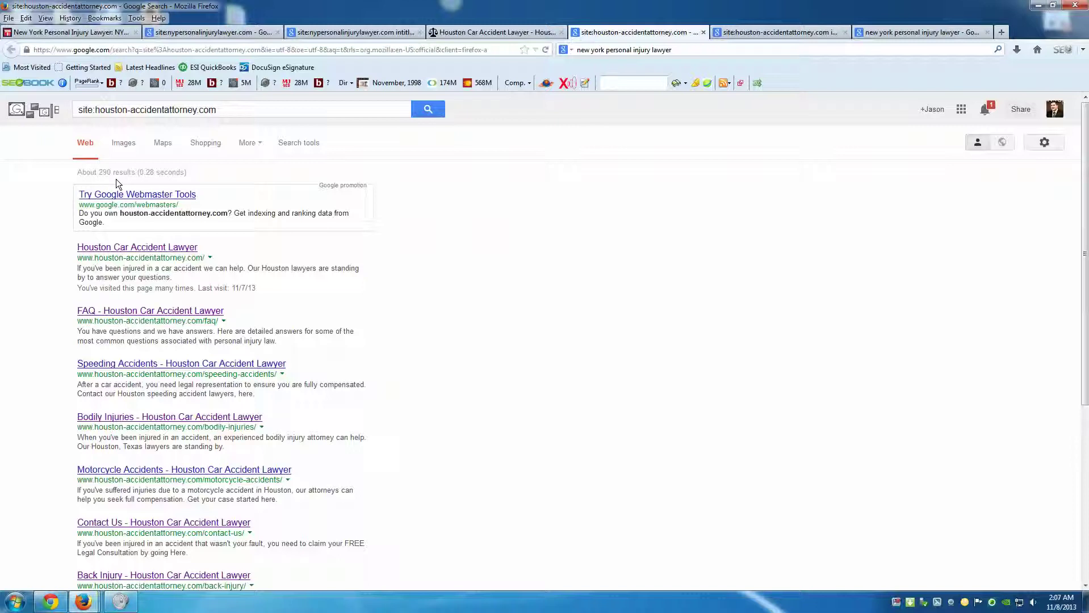
# Step: Review the results for site:houston-accidentattorney.com intitle:"houston car accident lawyer" and select the whole search query
pyautogui.click(745, 32)
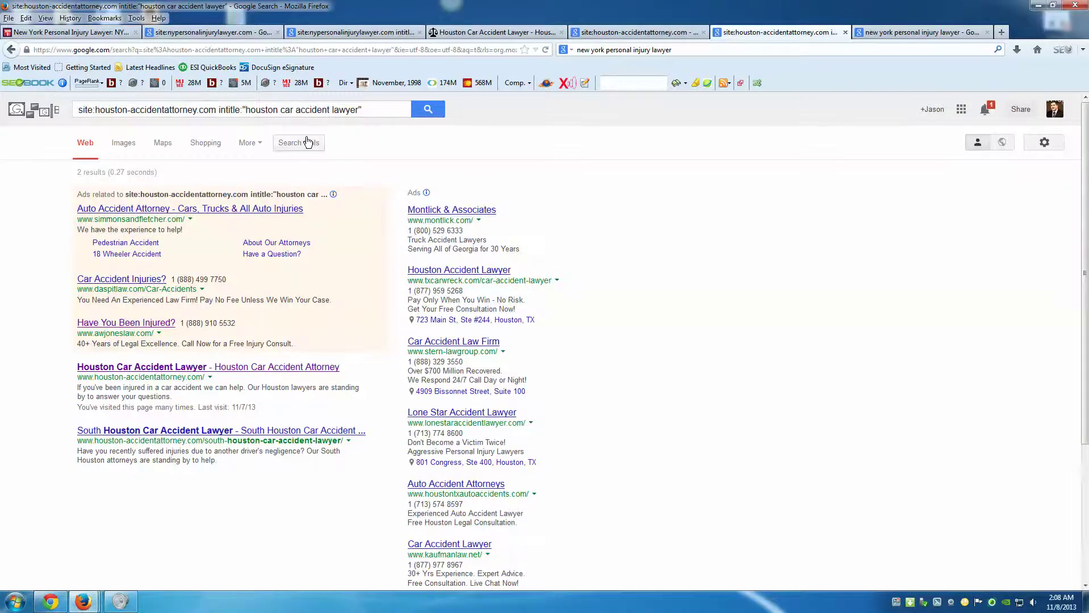
pyautogui.scroll(-2, 238, 199)
pyautogui.scroll(2, 170, 256)
pyautogui.moveTo(378, 108); pyautogui.dragTo(78, 110)
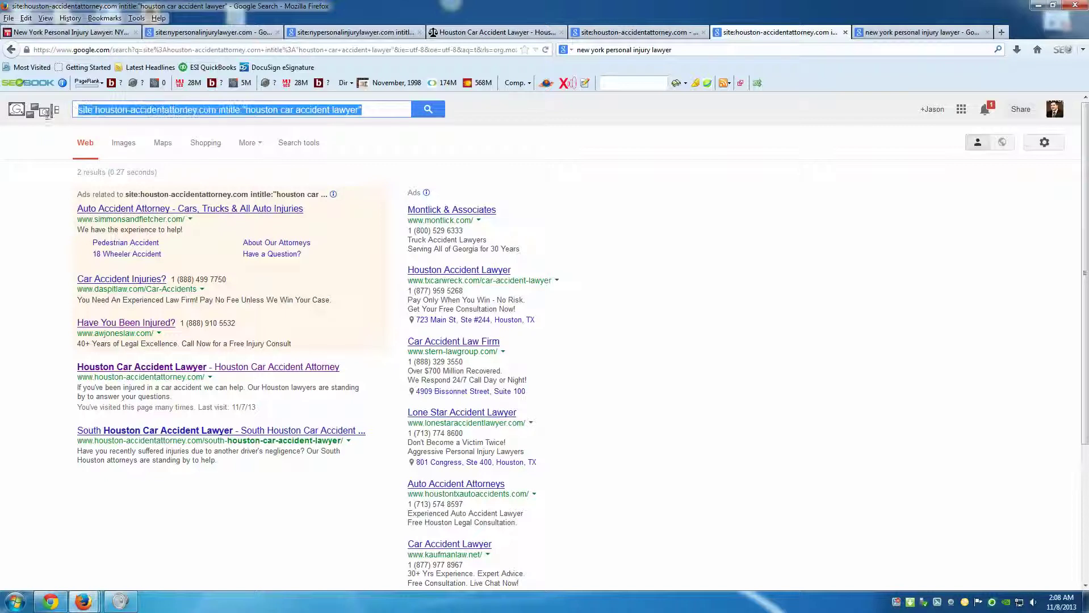